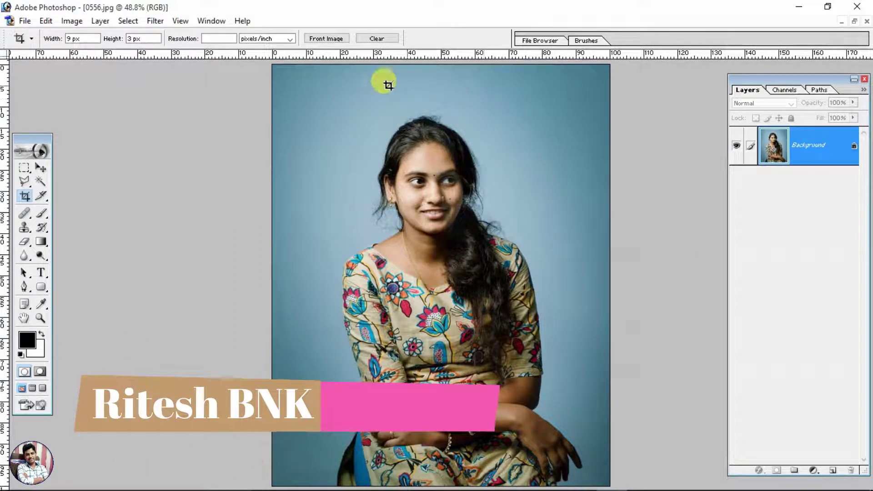
- Try a crop box over the top of the portrait, rotate it, then discard it
mouse_move(273, 114)
left_mouse_down()
mouse_move(683, 251)
mouse_move(628, 213)
mouse_move(707, 307)
left_mouse_up()
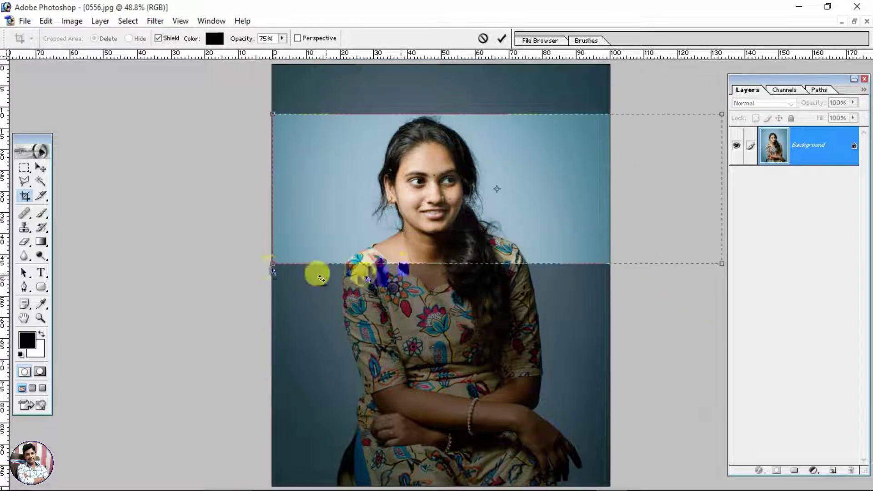
left_click_drag(273, 263, 149, 350)
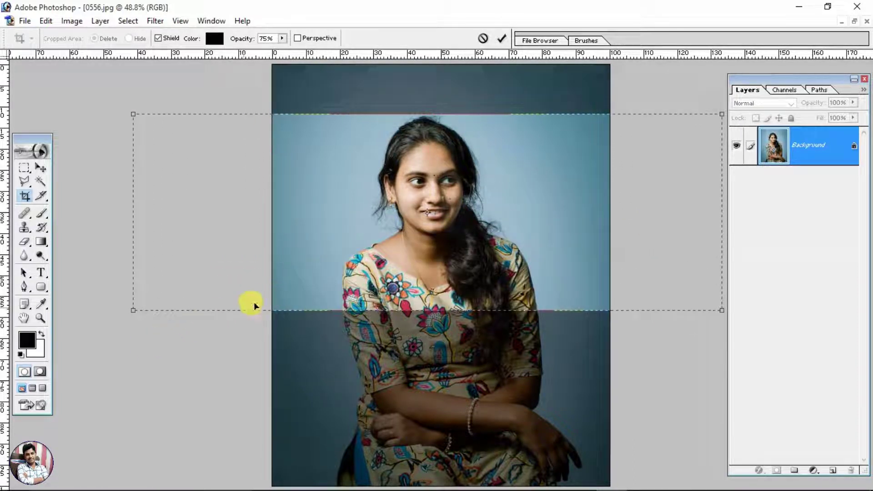
key("ctrl+minus")
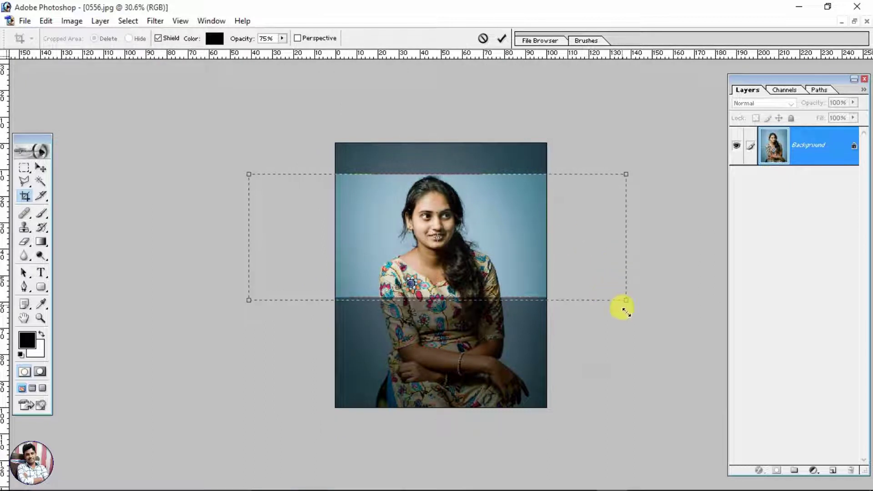
left_click_drag(619, 306, 561, 214)
right_click(503, 202)
mouse_move(233, 264)
left_mouse_down()
mouse_move(247, 232)
mouse_move(452, 146)
left_mouse_up()
right_click(460, 201)
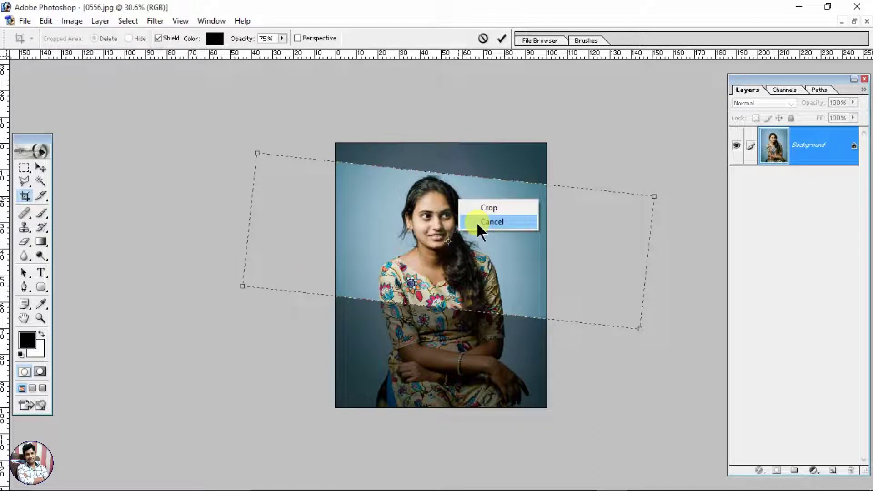
left_click(477, 222)
- Try another crop box across the head, discard it, and fit the photo in the window
left_click_drag(684, 392, 587, 267)
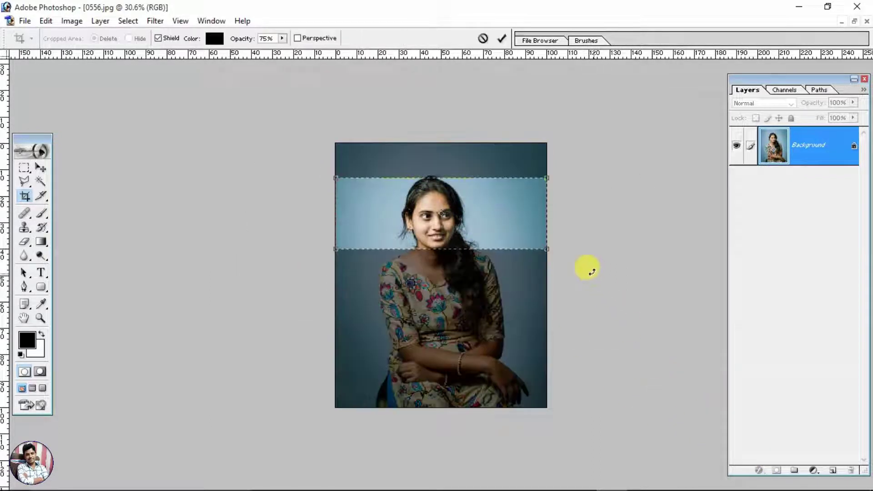
left_click_drag(545, 247, 628, 328)
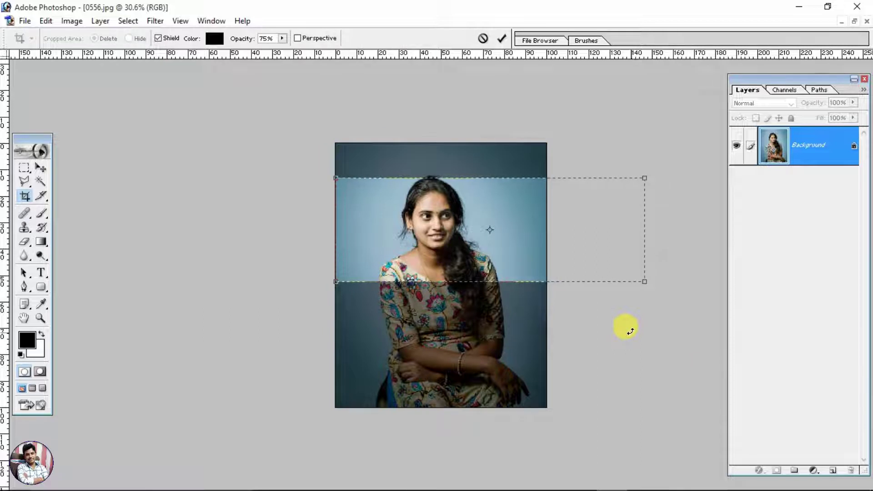
right_click(529, 228)
left_click(540, 248)
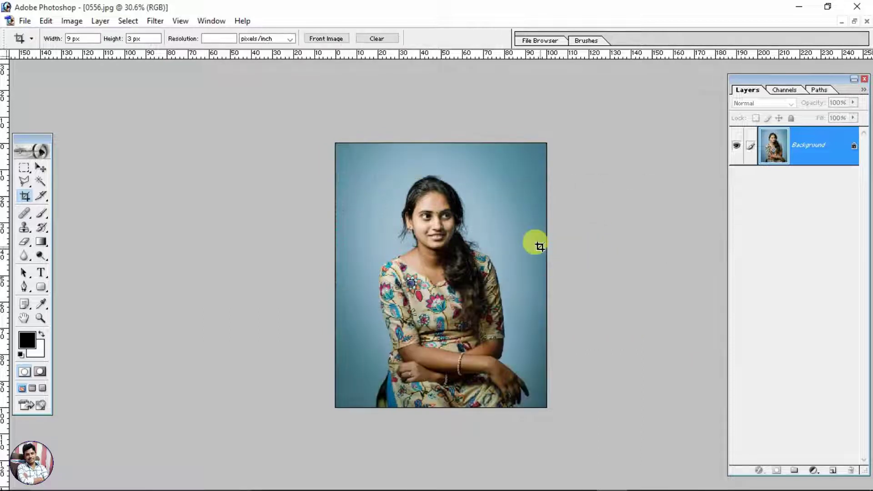
key("ctrl+0")
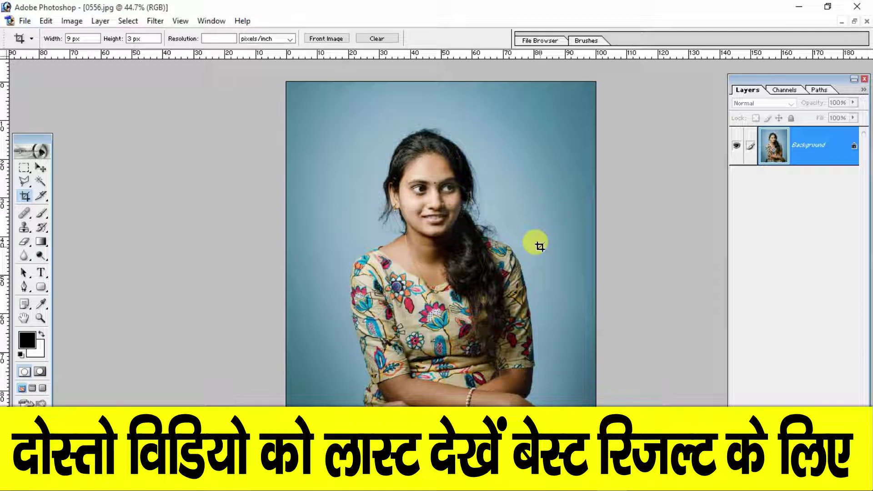
key("ctrl+0")
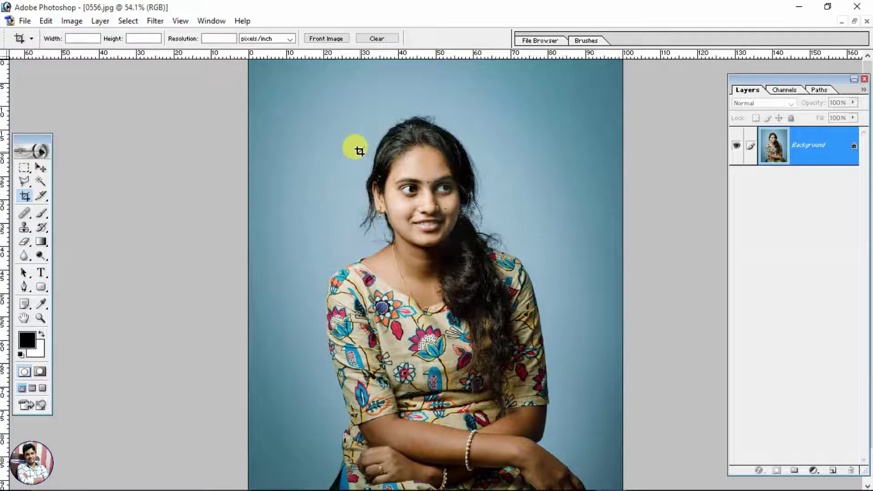
- Crop around the head and shoulders with adjusted edges, then undo that crop
key("ctrl+0")
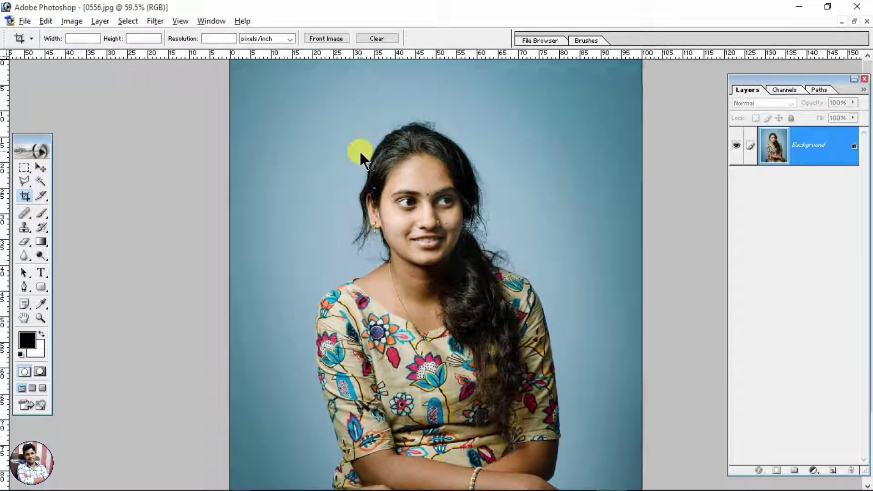
key("ctrl+minus")
left_click_drag(327, 143, 525, 347)
left_click_drag(419, 143, 418, 123)
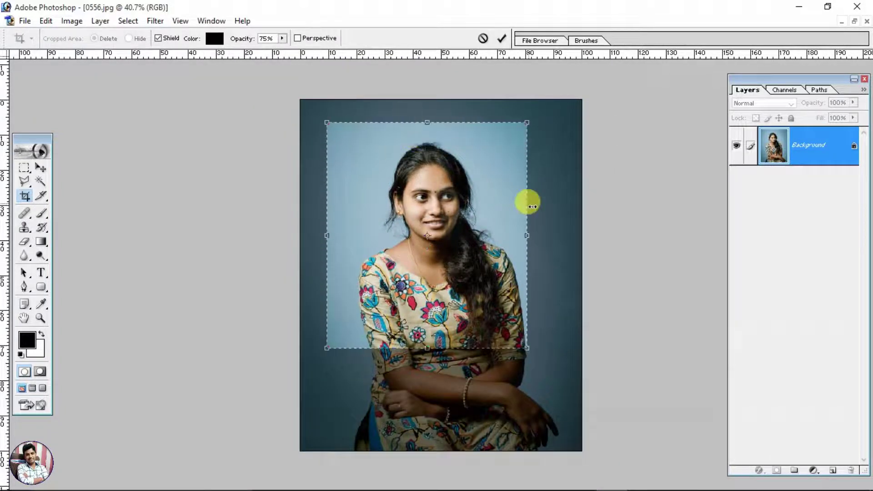
left_click_drag(531, 214, 567, 213)
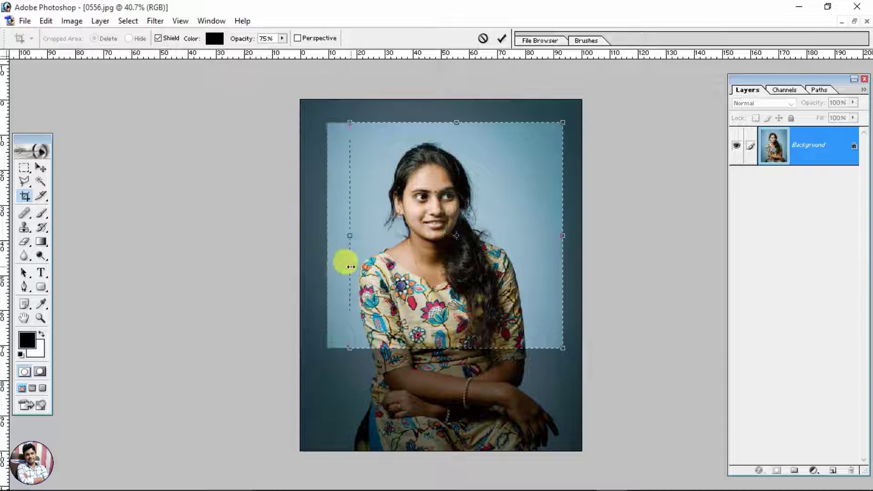
left_click_drag(327, 257, 350, 257)
left_click_drag(428, 346, 429, 368)
key("Return")
key("ctrl+0")
key("ctrl+z")
- Crop to the upper body, then undo that crop too
left_click_drag(335, 176, 501, 370)
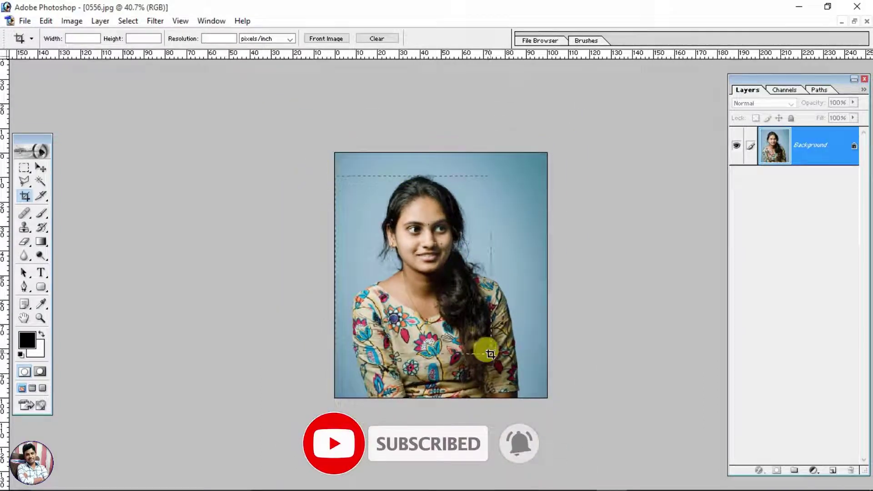
right_click(427, 241)
left_click(455, 249)
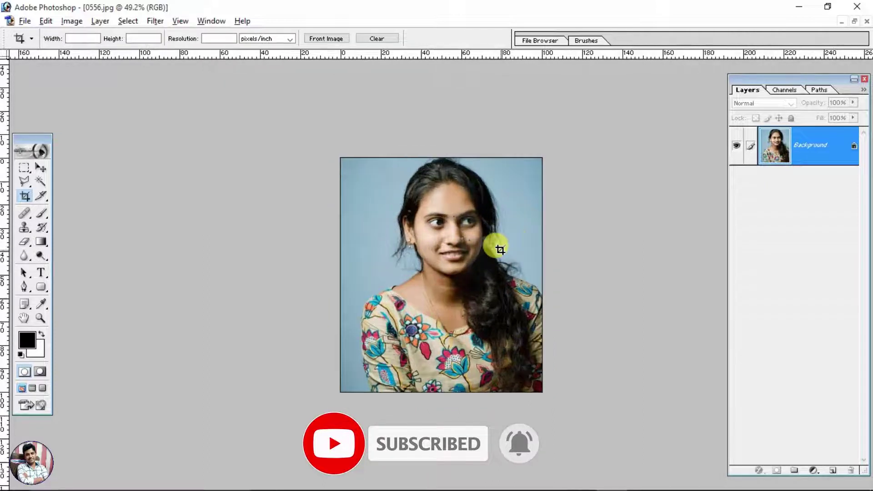
key("ctrl+0")
key("ctrl+alt+z")
- Crop tightly around the face and hair and fit the result on screen
left_click_drag(356, 153, 496, 285)
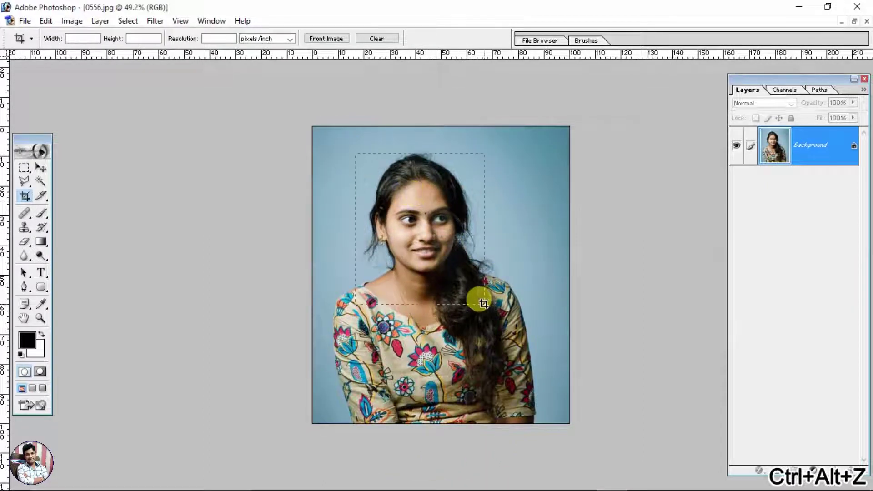
left_click_drag(425, 153, 426, 137)
left_click_drag(496, 219, 483, 211)
key("Return")
key("ctrl+0")
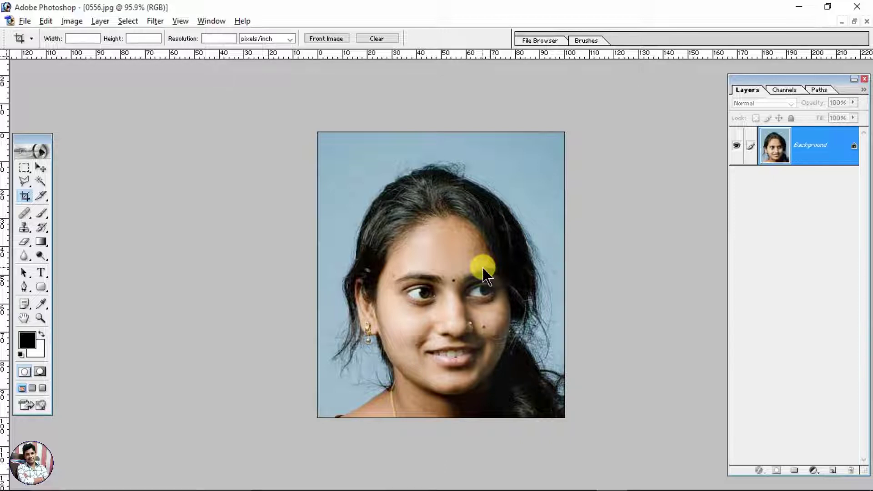
- Step back with Ctrl+Alt+Z to restore the full uncropped portrait
key("ctrl+alt+z")
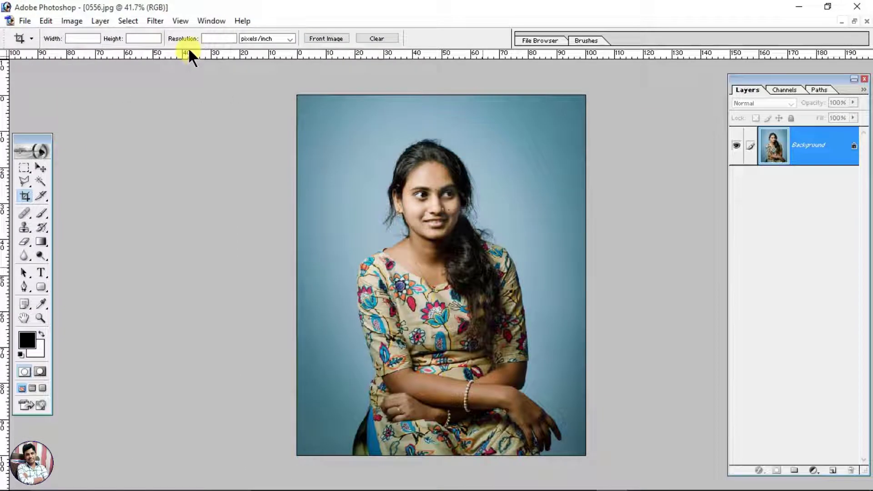
- Switch the rulers to inches and set the crop to 4 in by 8 in at 100 pixels/inch
right_click(190, 54)
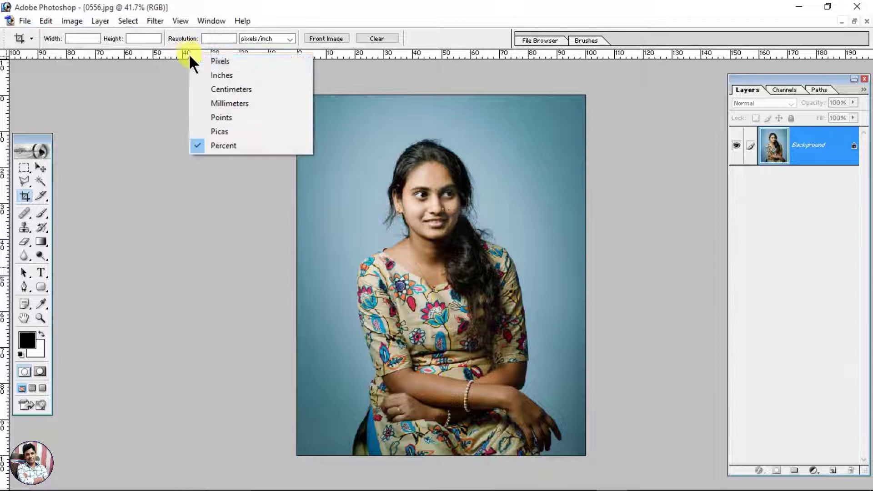
left_click(215, 74)
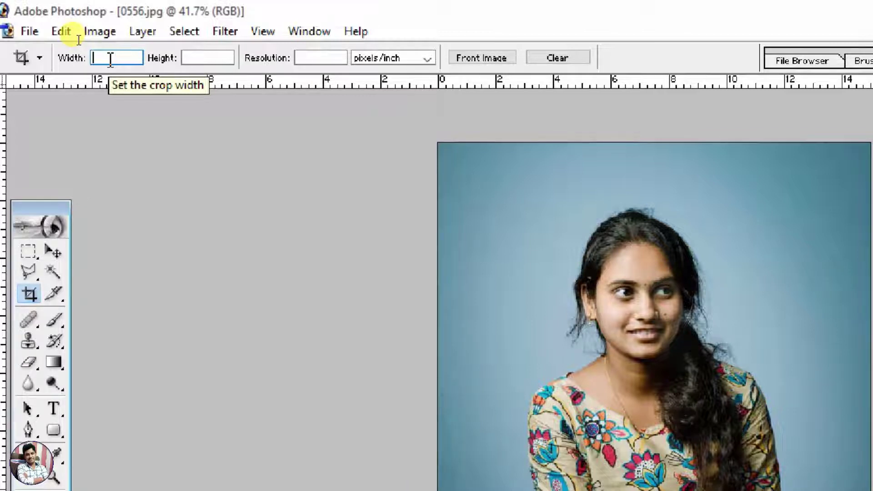
type("4 in")
key("Tab")
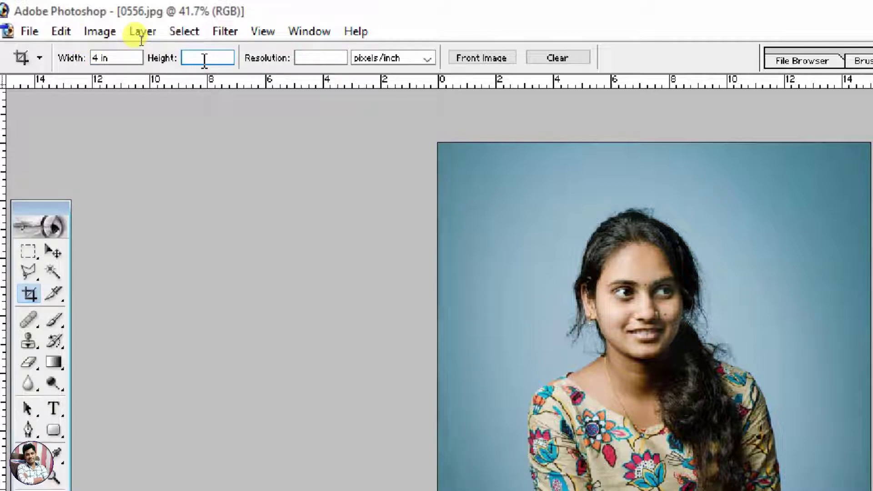
type("6")
key("Tab")
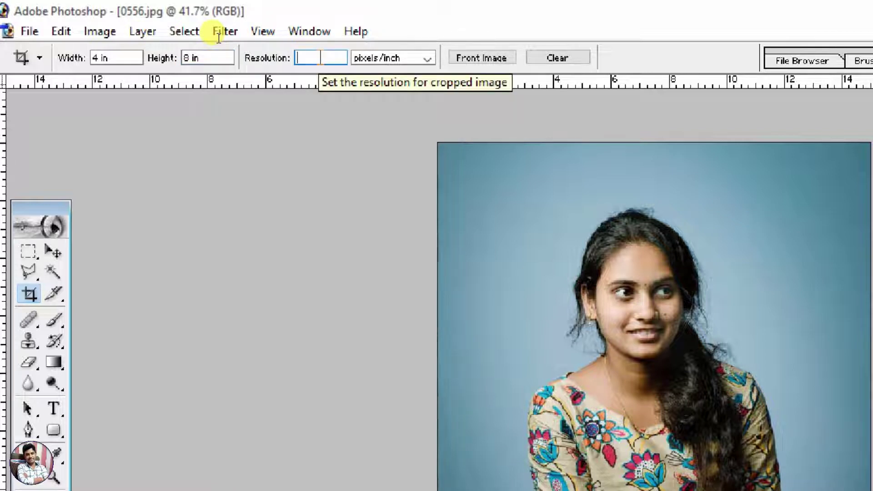
type("100")
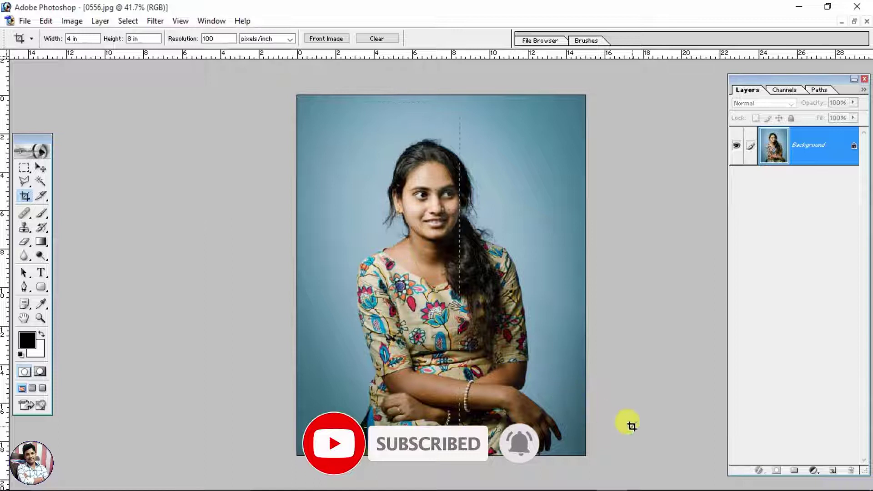
- Discard the trial 4 by 8 inch crop box and change the crop height to 6 in
left_click_drag(298, 101, 459, 425)
left_click_drag(388, 220, 425, 206)
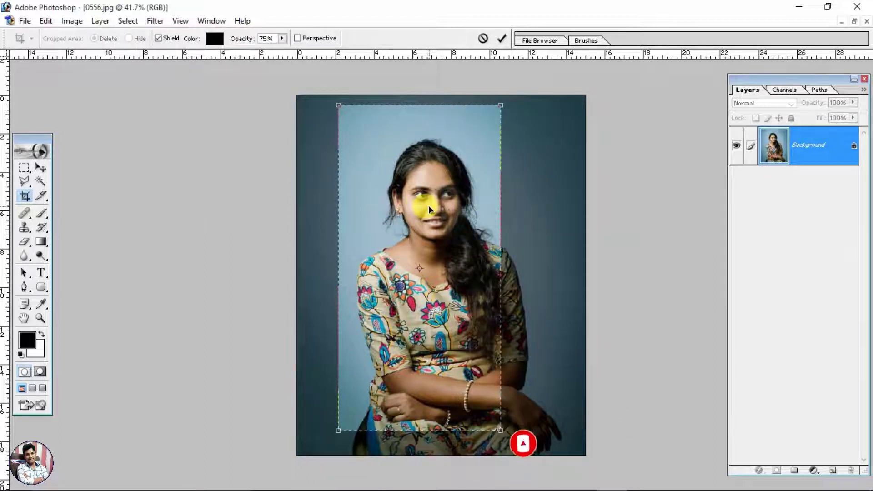
right_click(423, 187)
left_click(439, 209)
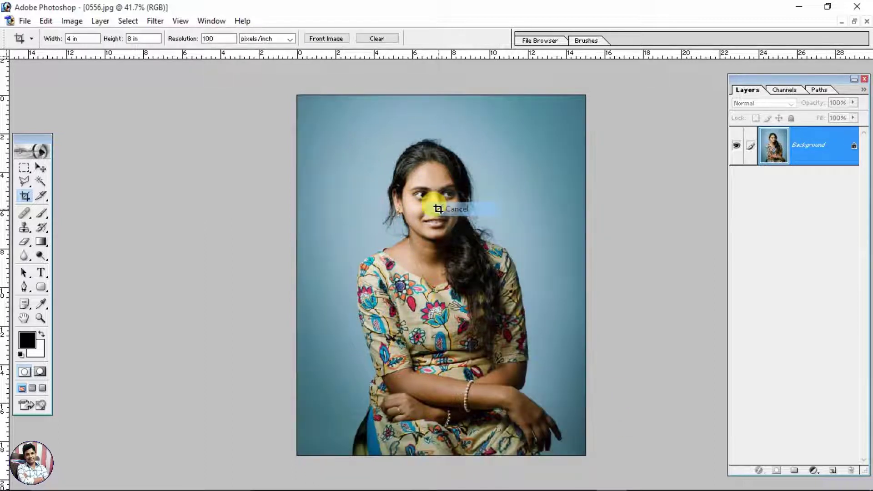
double_click(145, 38)
type("6")
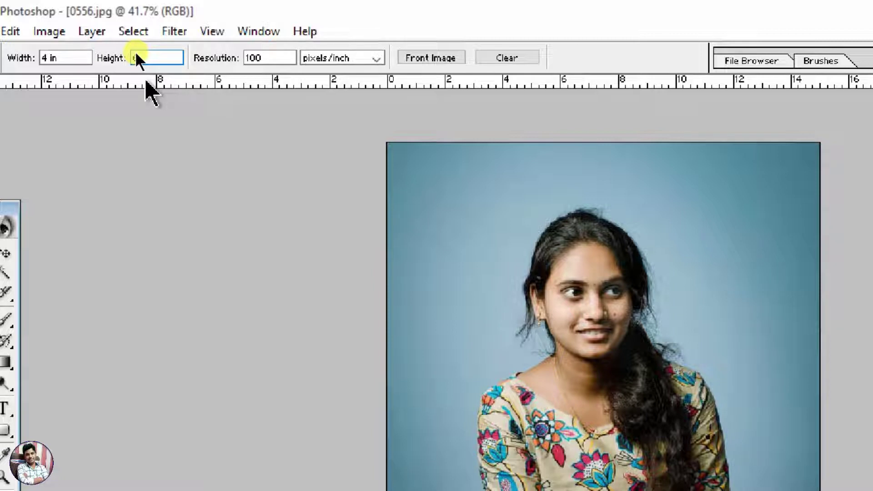
key("Return")
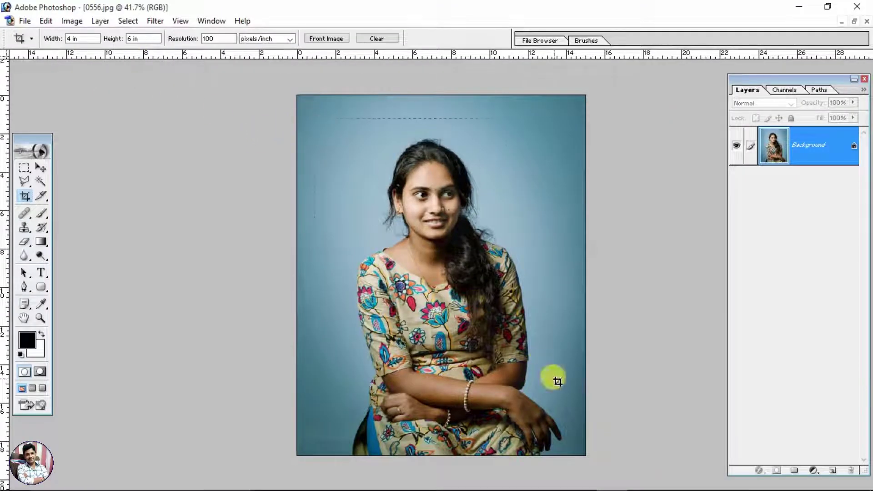
- Crop the portrait to a 4 by 6 inch frame running from head to folded arms
left_click_drag(312, 117, 511, 419)
left_click_drag(454, 208, 470, 209)
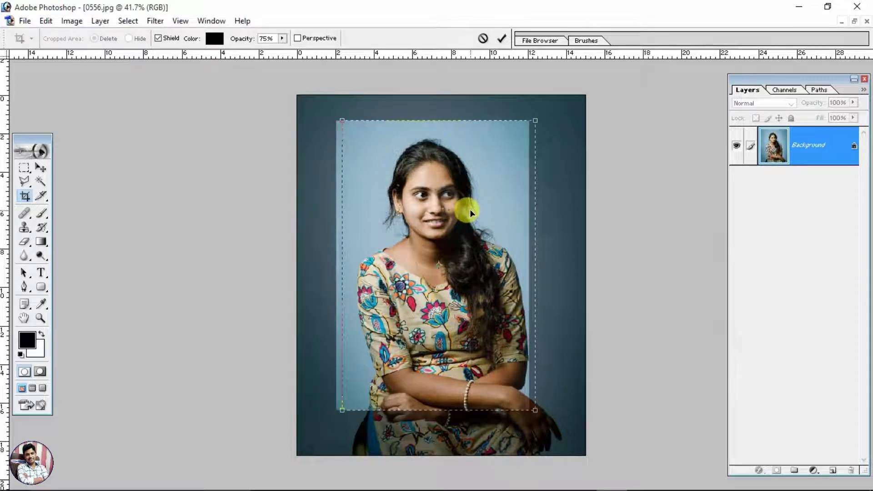
left_click_drag(471, 209, 467, 211)
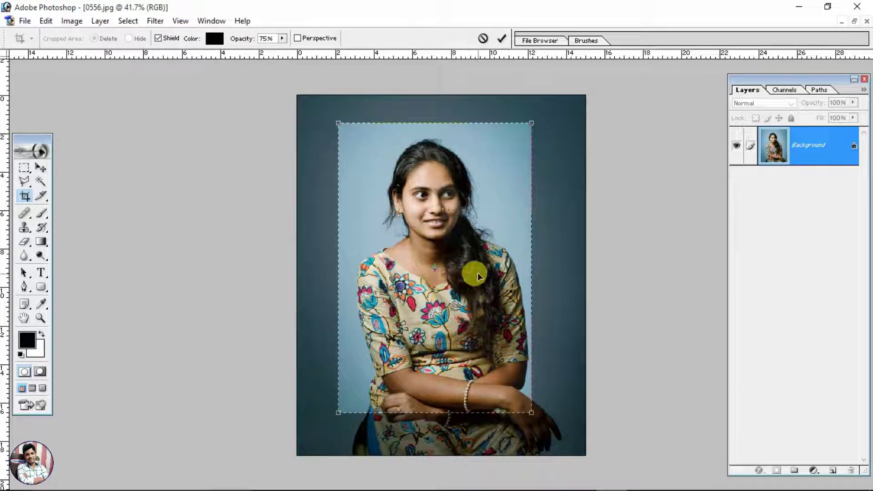
key("shift+Right")
key("shift+Right")
key("Return")
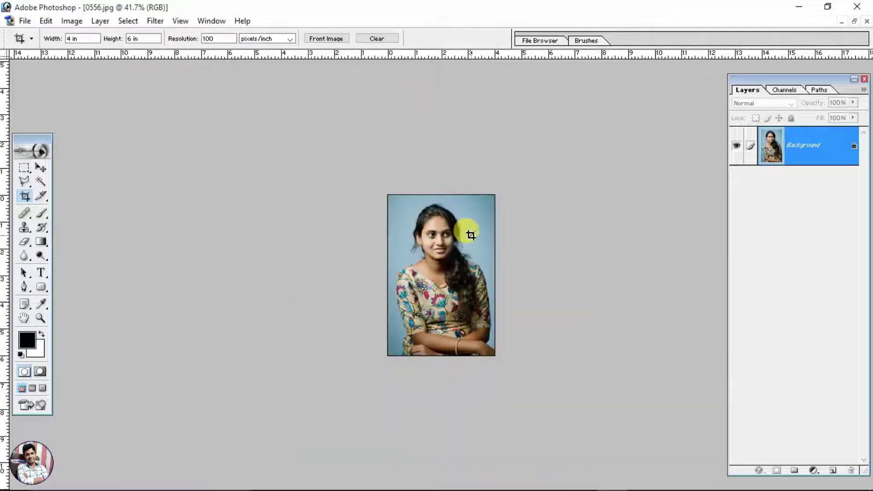
key("ctrl+0")
scroll(471, 235, "up", 3)
scroll(471, 234, "down", 3)
scroll(471, 235, "up", 3)
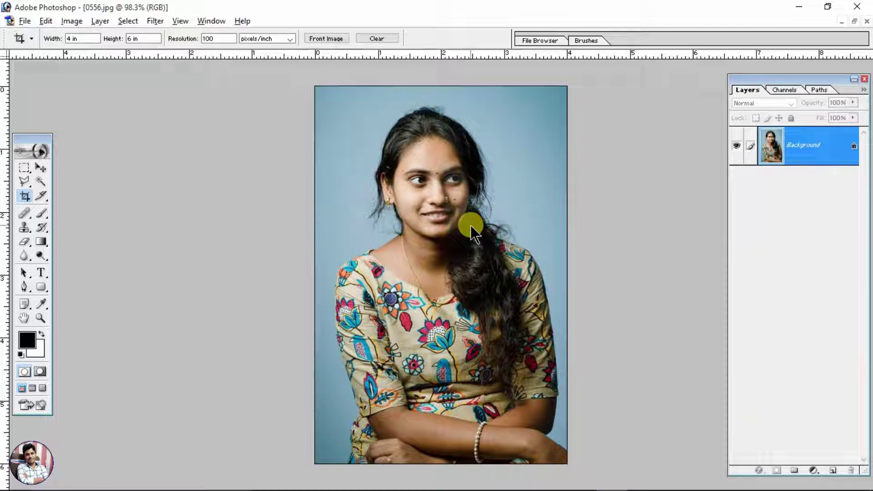
left_click(80, 20)
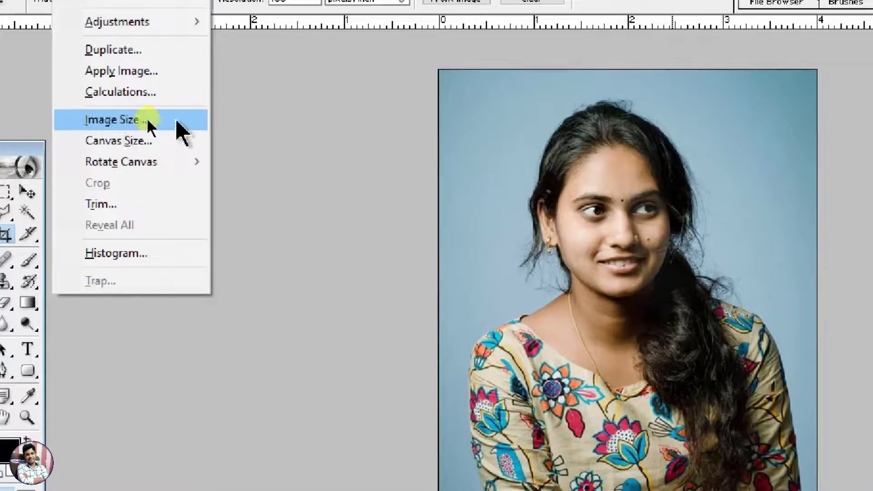
left_click(146, 120)
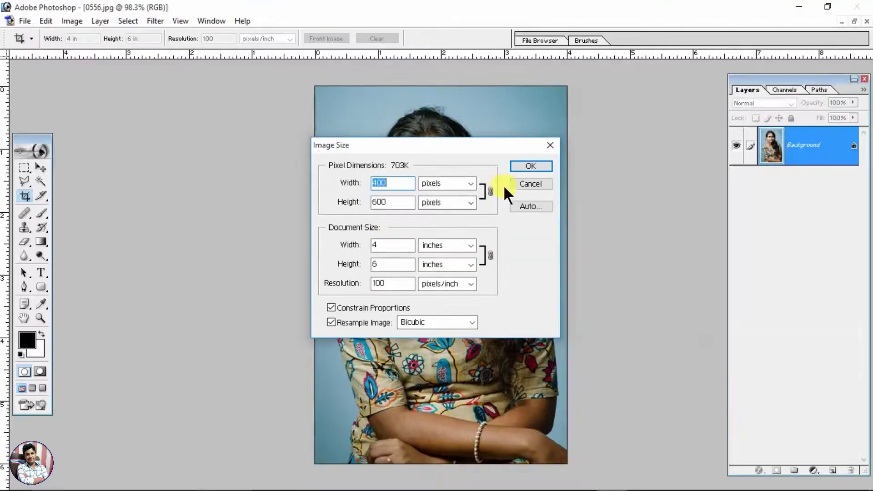
left_click(514, 184)
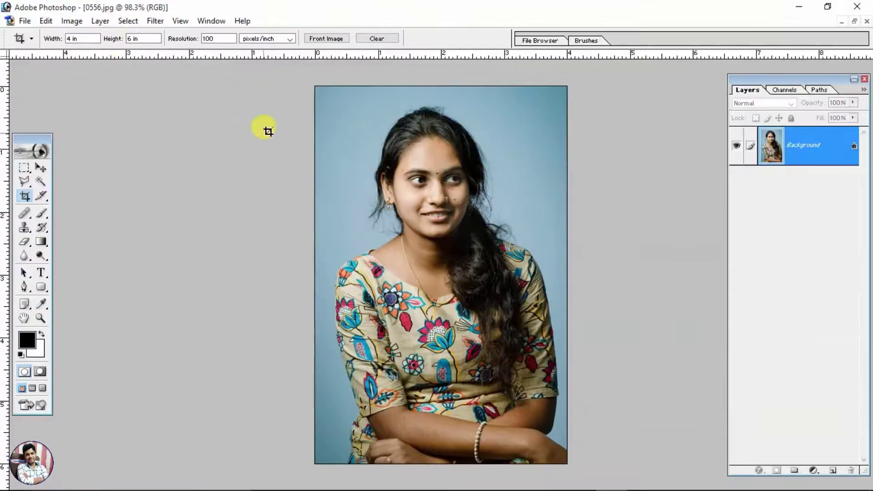
- Cancel a trial crop, then clear the size fields and set the crop to 9 in by 3 in
left_click_drag(264, 128, 614, 397)
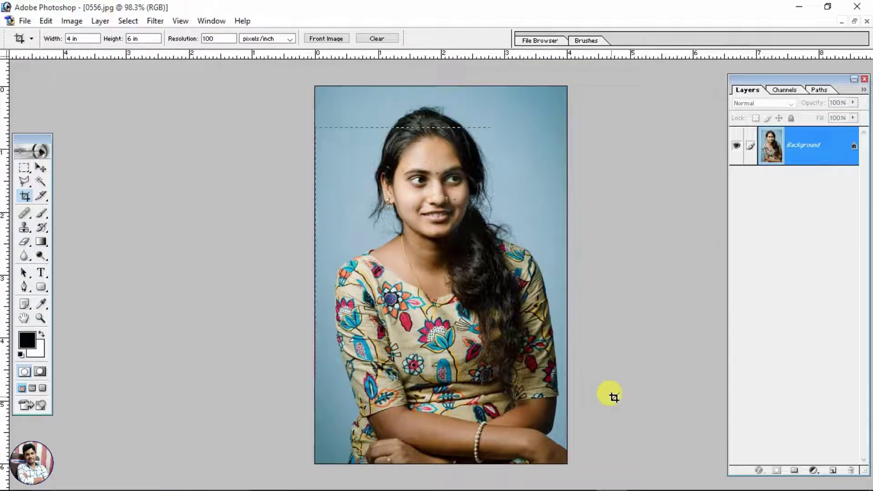
right_click(413, 219)
left_click(429, 242)
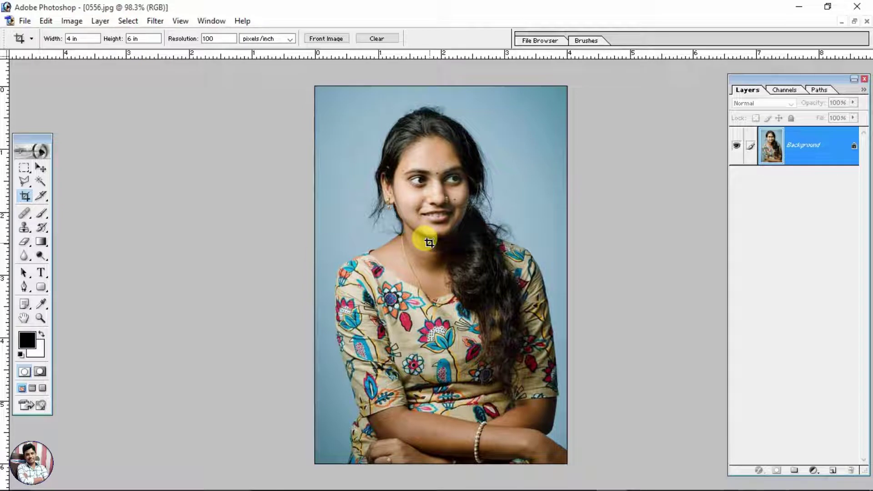
left_click(371, 40)
left_click(75, 38)
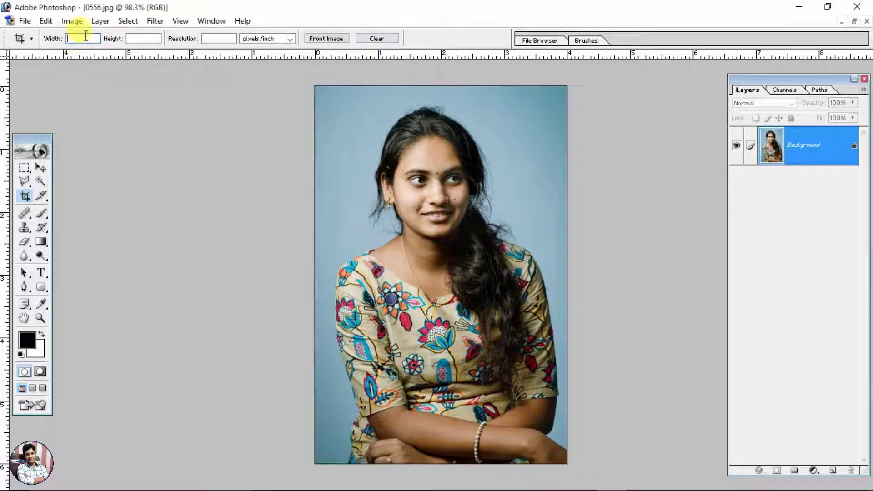
type("9")
key("Tab")
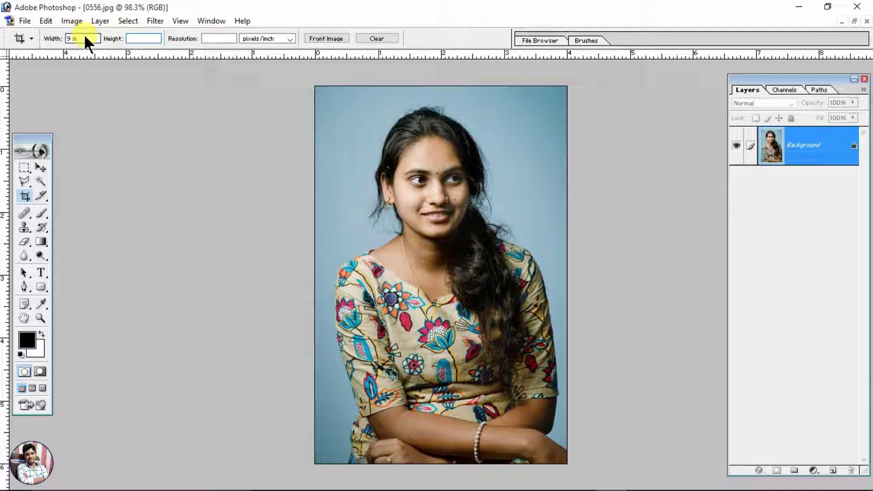
type("3")
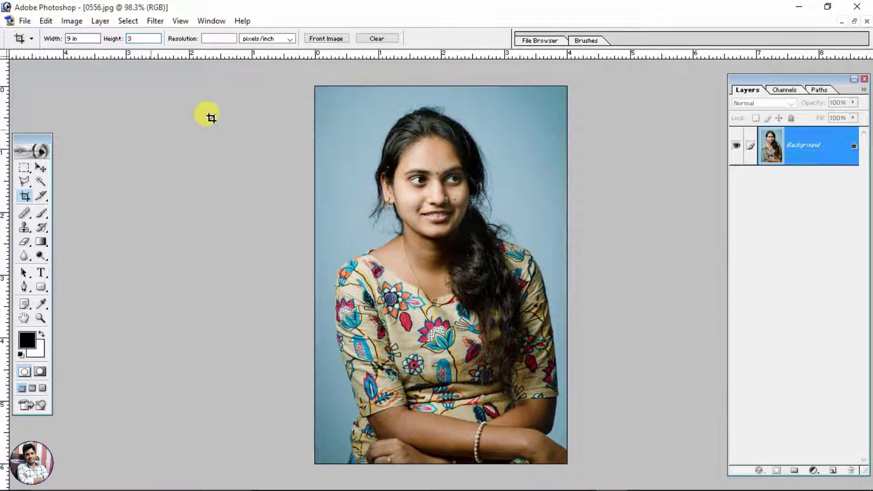
- Try a 3:1 crop box near the top of the photo, resize it, then cancel it
left_click_drag(215, 109, 729, 411)
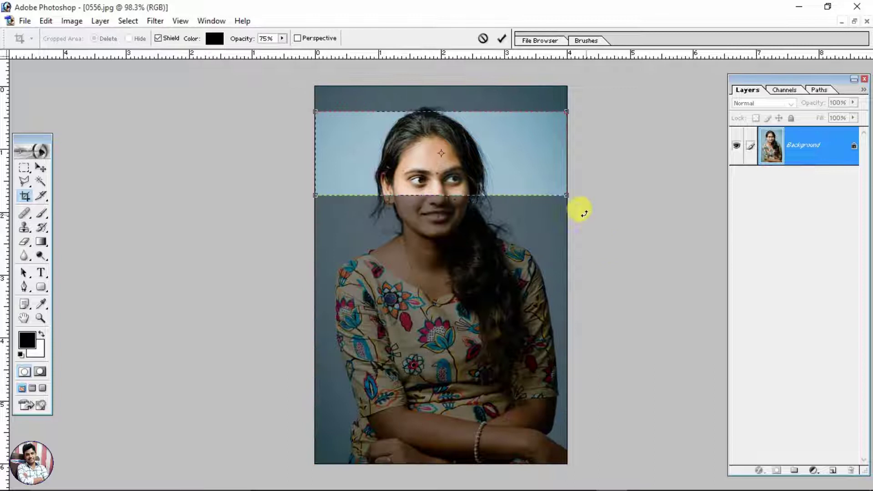
mouse_move(567, 196)
left_mouse_down()
mouse_move(688, 235)
mouse_move(576, 195)
mouse_move(595, 245)
left_mouse_up()
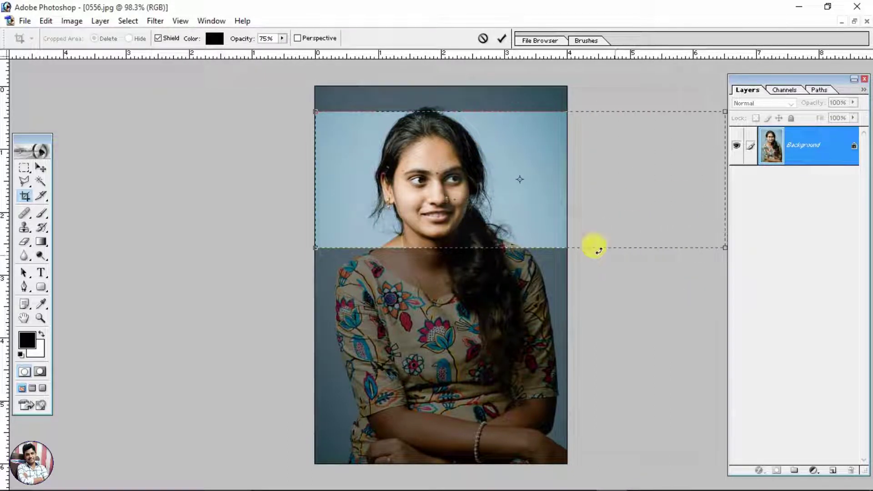
mouse_move(437, 215)
left_mouse_down()
mouse_move(466, 231)
mouse_move(452, 165)
left_mouse_up()
right_click(452, 164)
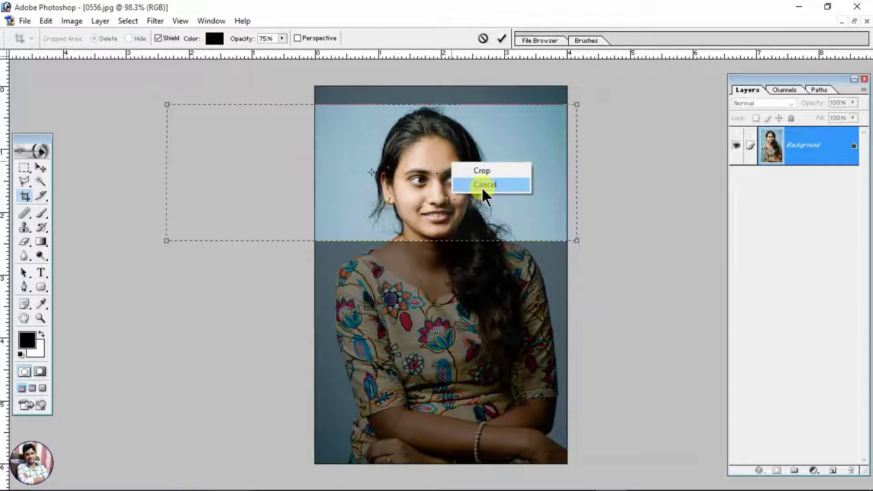
left_click(486, 184)
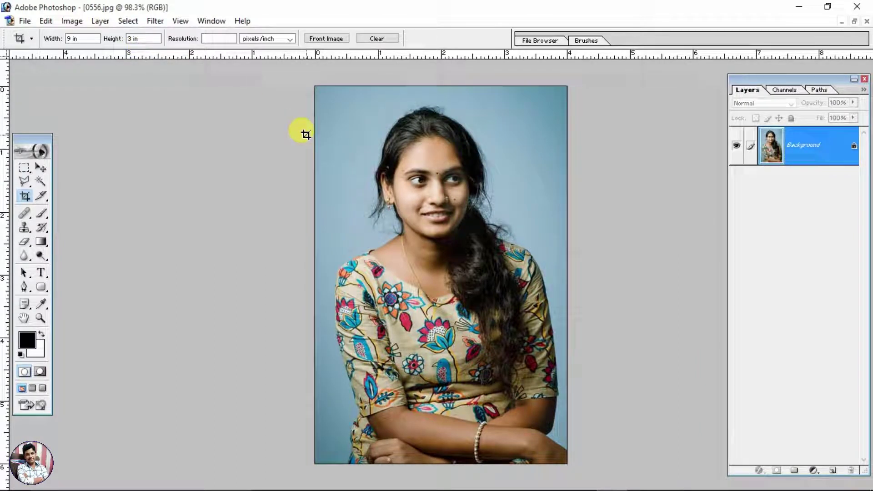
- Try three more 3:1 crop boxes across the face, cancelling each one
left_click_drag(306, 135, 578, 304)
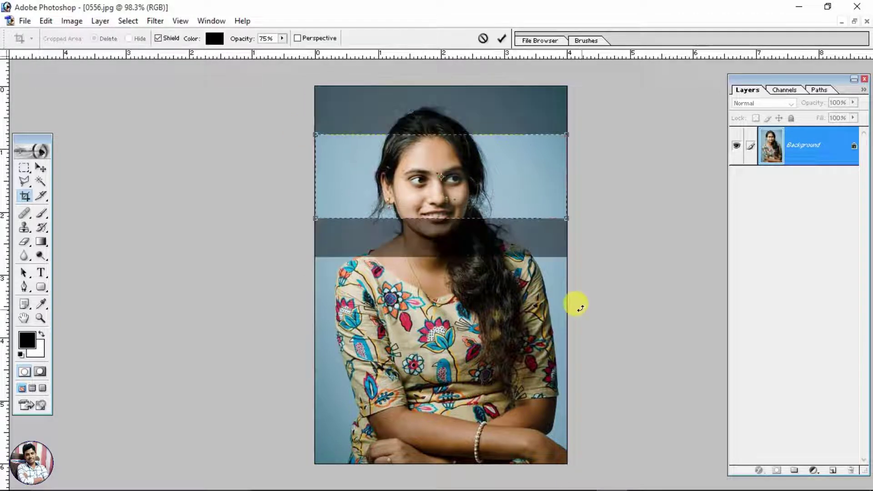
right_click(499, 207)
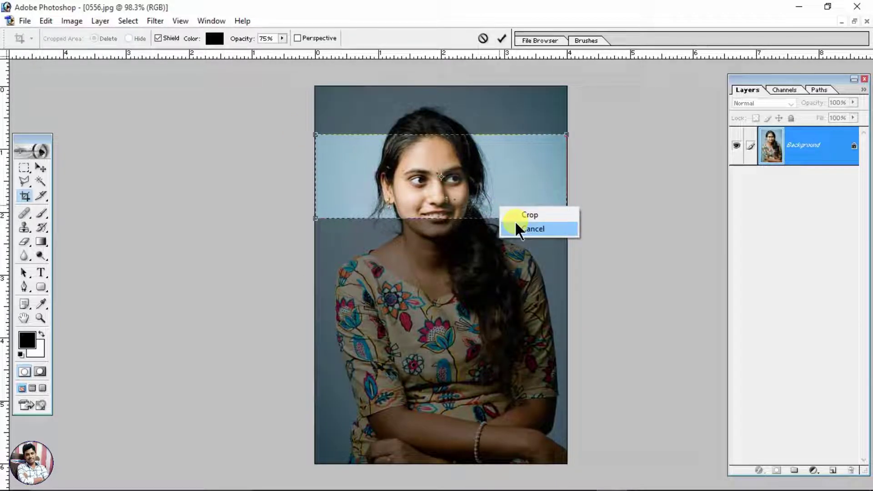
left_click(515, 222)
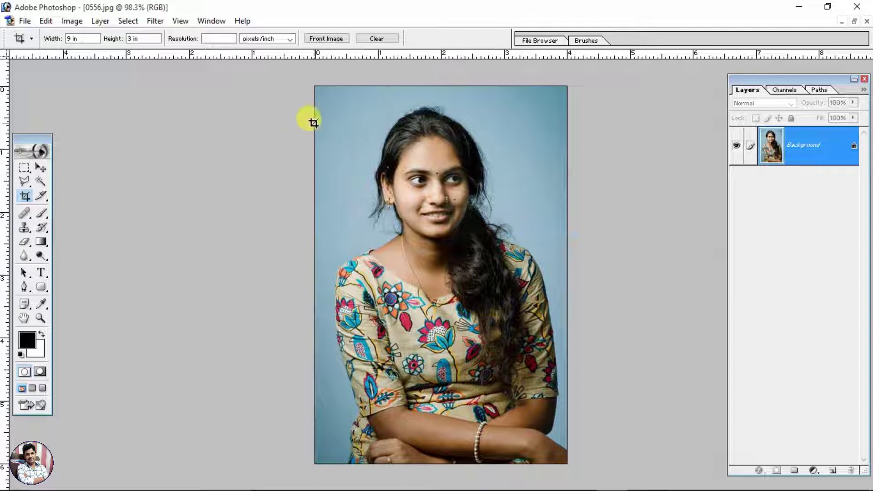
left_click_drag(309, 121, 650, 306)
right_click(489, 179)
left_click(490, 197)
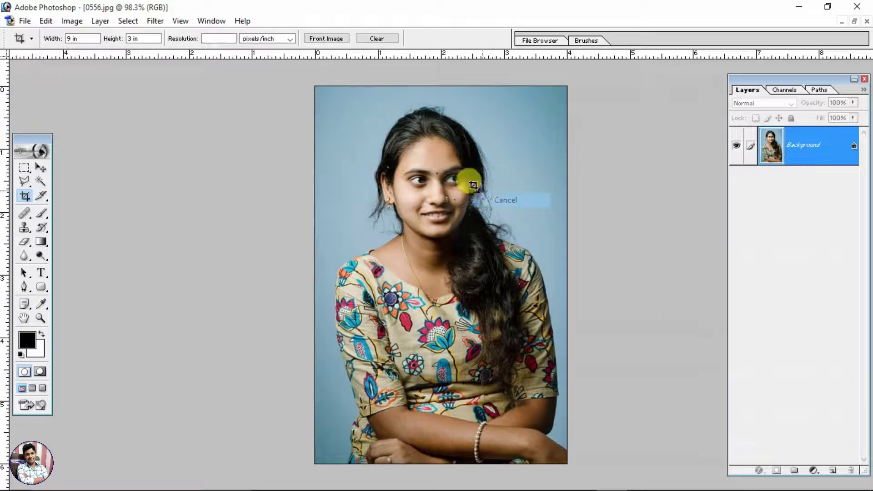
mouse_move(316, 150)
left_mouse_down()
mouse_move(609, 236)
mouse_move(553, 227)
mouse_move(659, 264)
left_mouse_up()
right_click(541, 225)
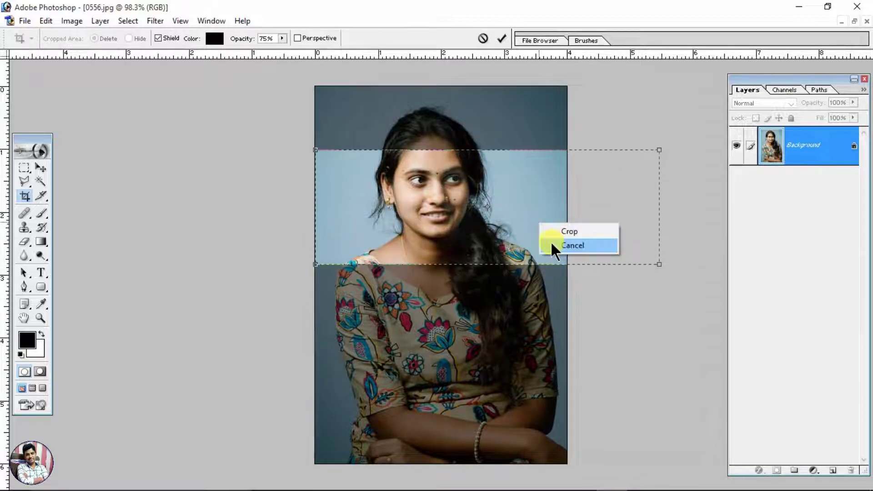
left_click(569, 245)
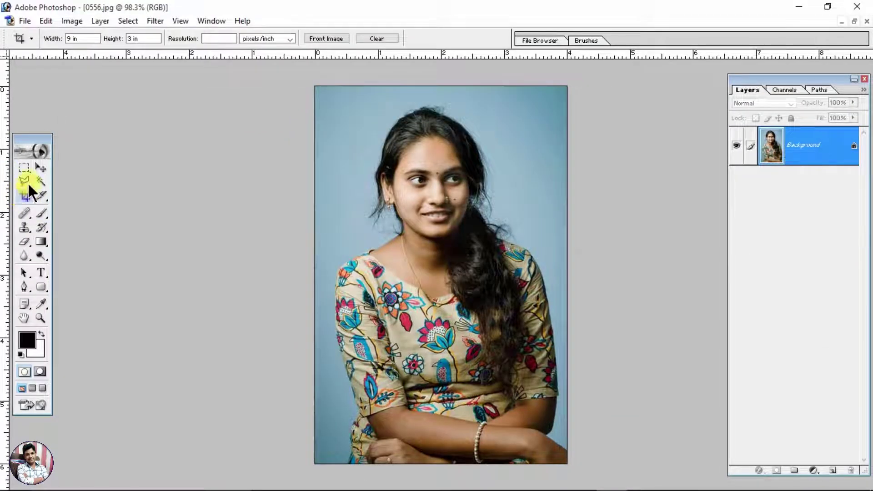
- Cycle through the Lasso, Move and Slice tools, return to Crop, and clear the 9 in by 3 in size
left_click(26, 182)
left_click(39, 168)
left_click(41, 197)
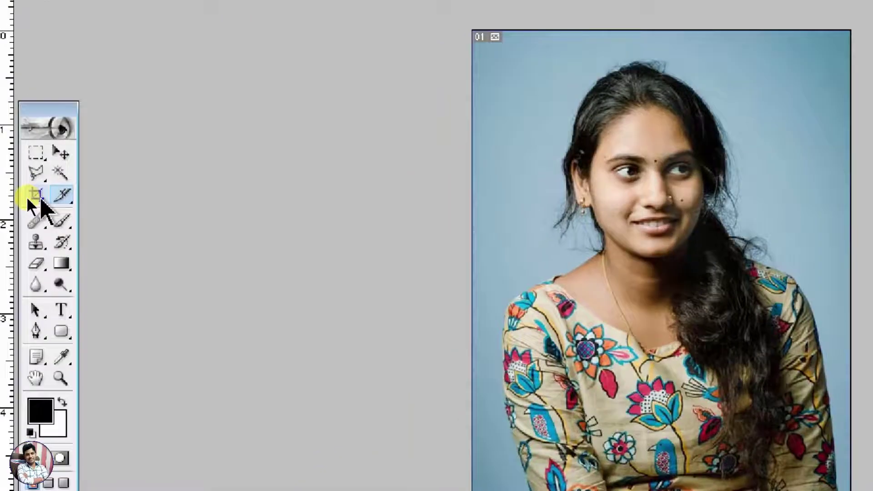
left_click(27, 197)
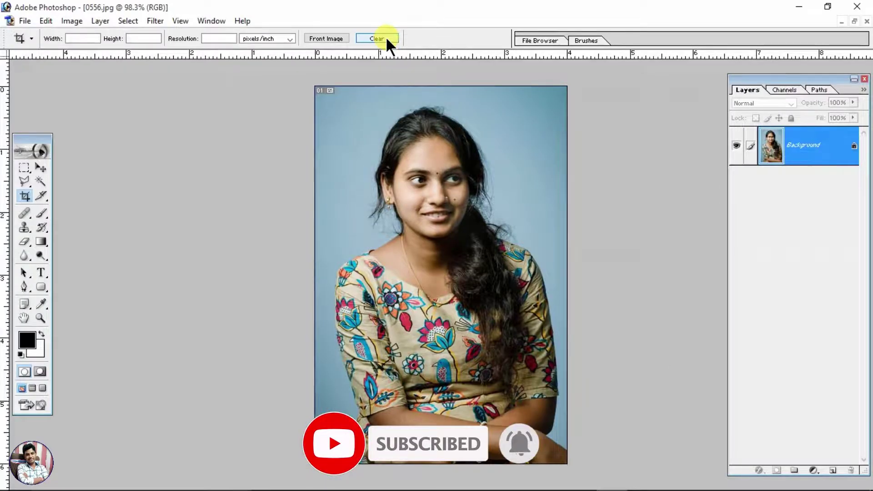
left_click(385, 38)
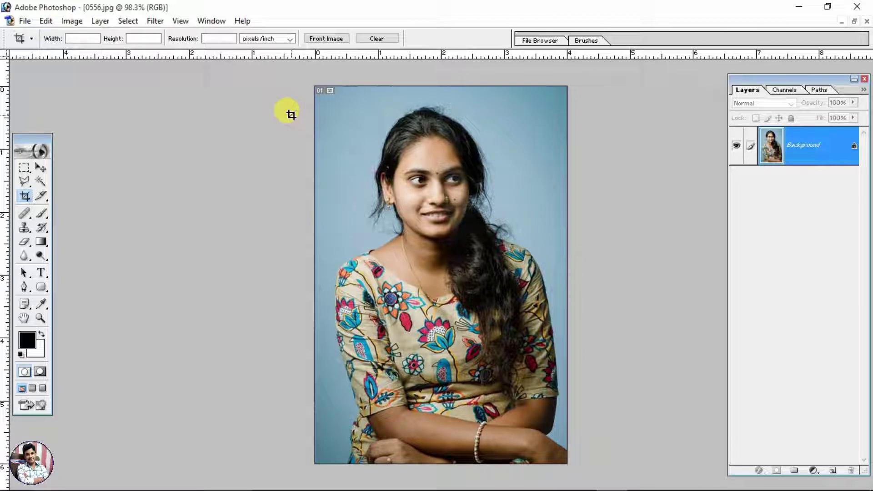
- Draw a free crop box from just above the hair to the upper chest, refine its edges, and commit it
left_click_drag(291, 115, 566, 341)
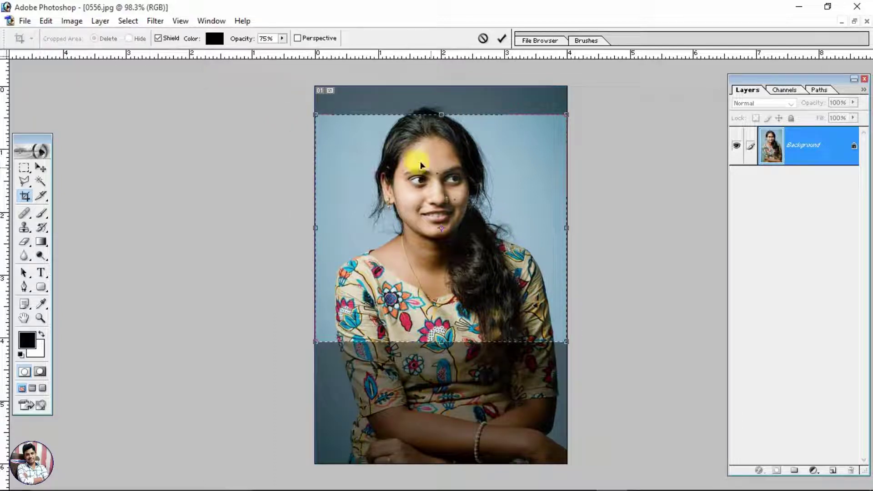
left_click_drag(318, 229, 330, 229)
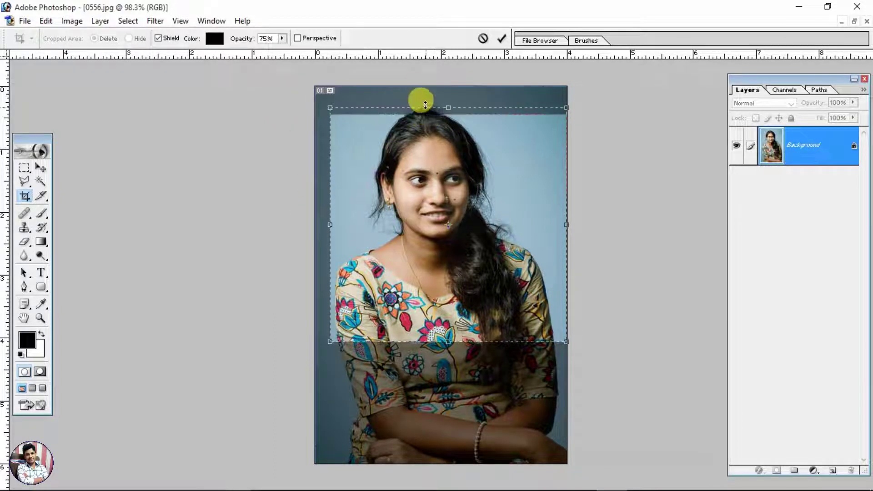
left_click_drag(442, 115, 441, 93)
left_click_drag(568, 227, 545, 223)
left_click_drag(457, 341, 457, 329)
left_click_drag(464, 220, 458, 225)
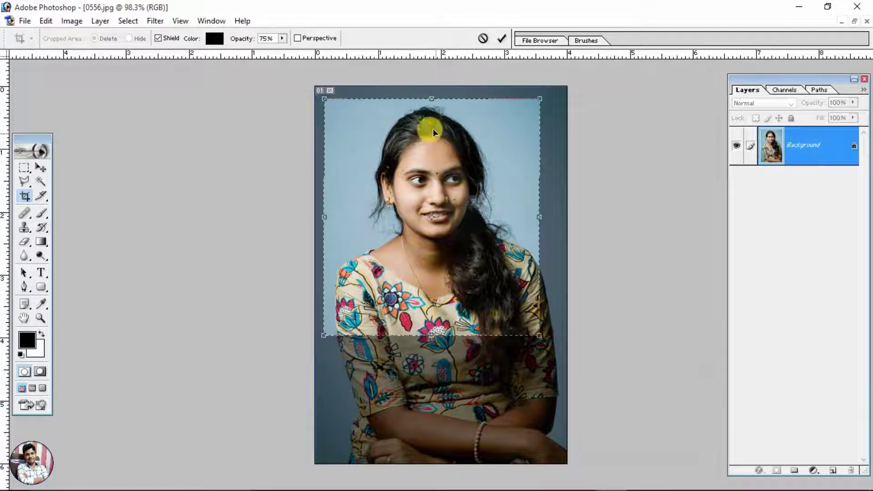
mouse_move(424, 99)
left_mouse_down()
mouse_move(424, 135)
mouse_move(421, 103)
left_mouse_up()
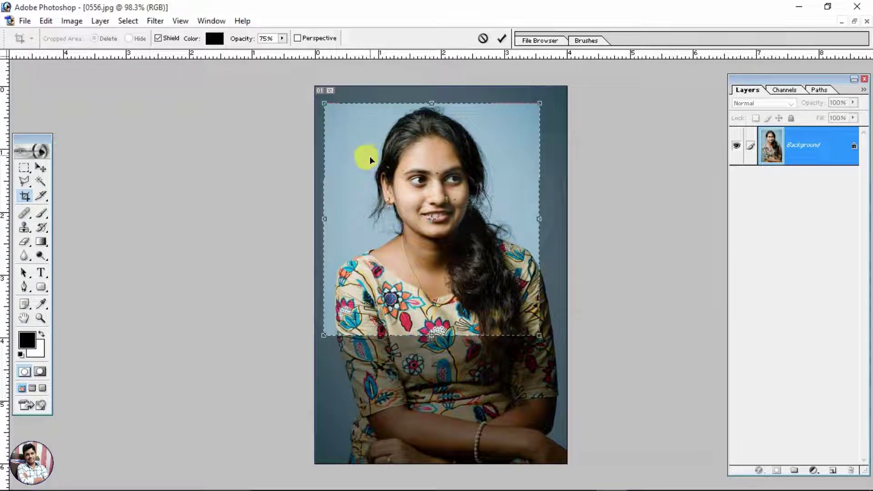
left_click_drag(325, 190, 336, 192)
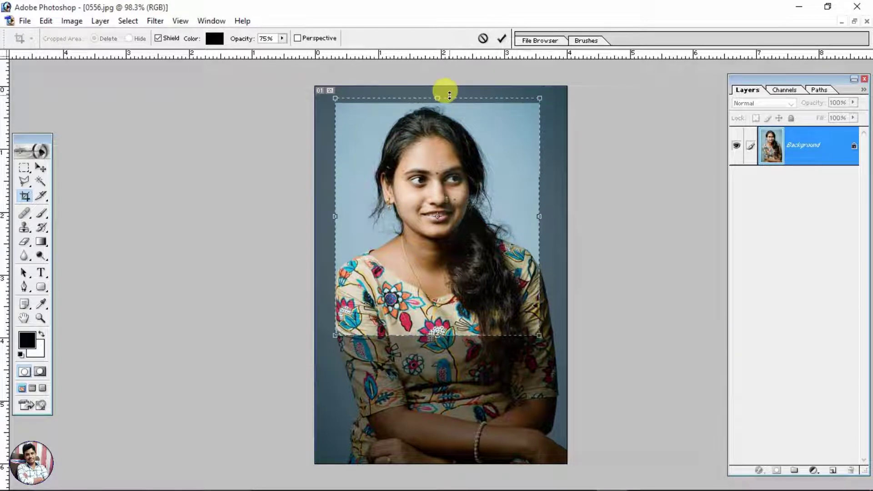
left_click_drag(448, 103, 448, 98)
left_click_drag(538, 196, 528, 197)
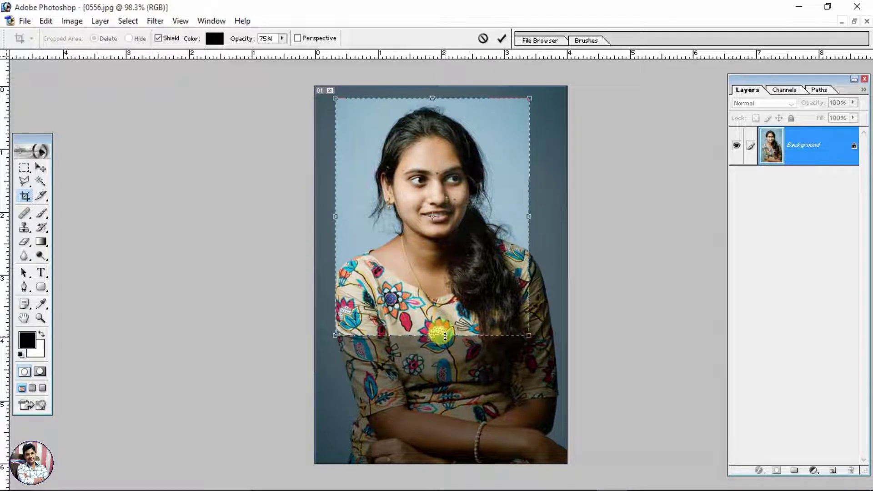
double_click(456, 264)
key("ctrl+minus")
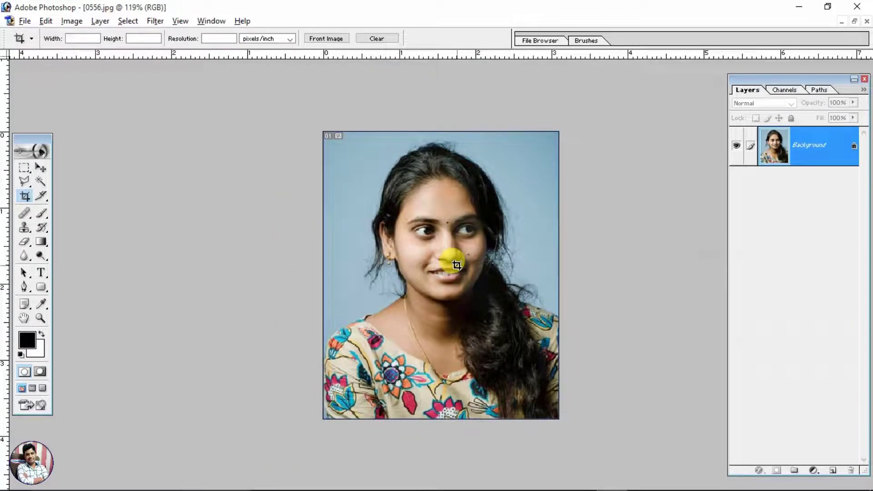